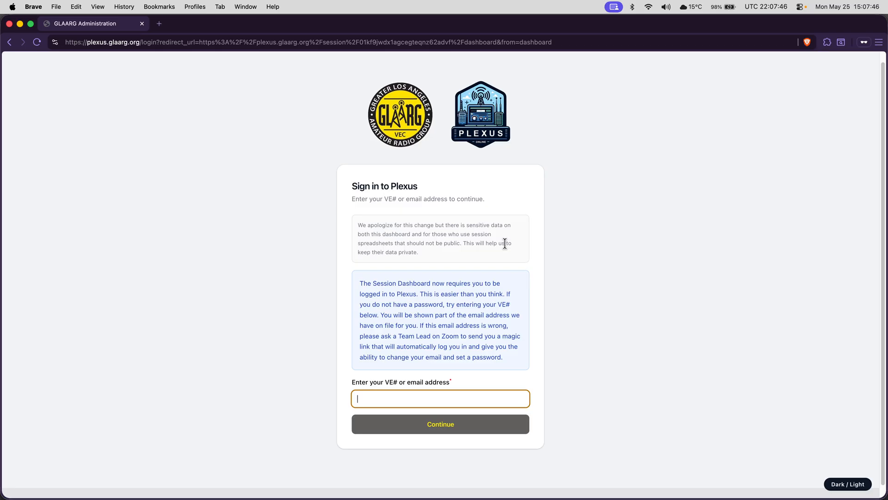
# Step: Submit the examiner's VE number on the private-window sign-in page, then return to the session 8479 dashboard
pyautogui.hotkey('alt', 'Tab')
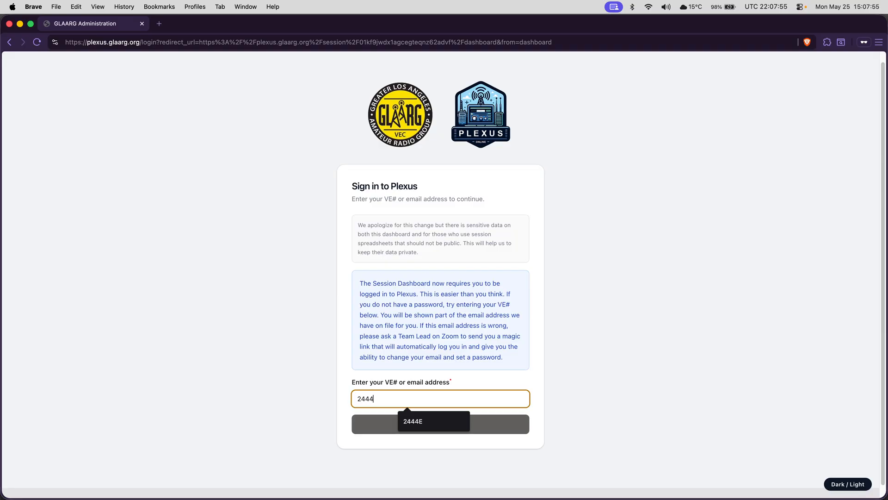
pyautogui.press('Return')
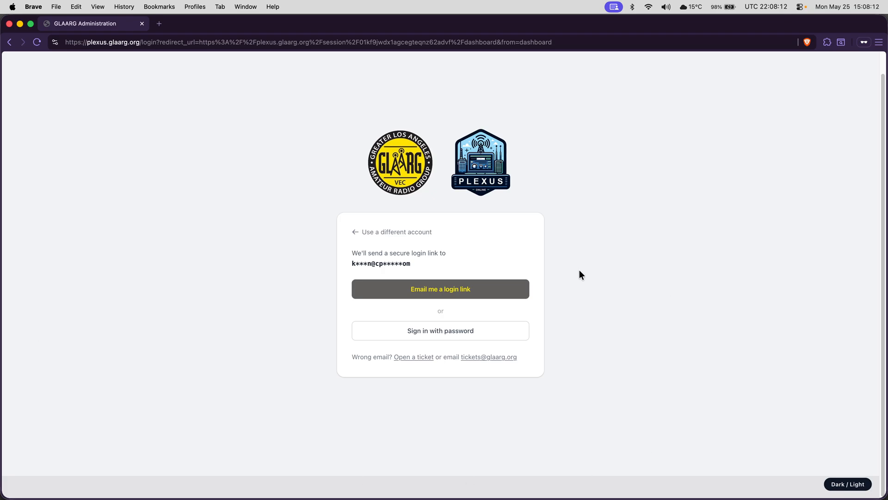
pyautogui.hotkey('alt', 'Tab')
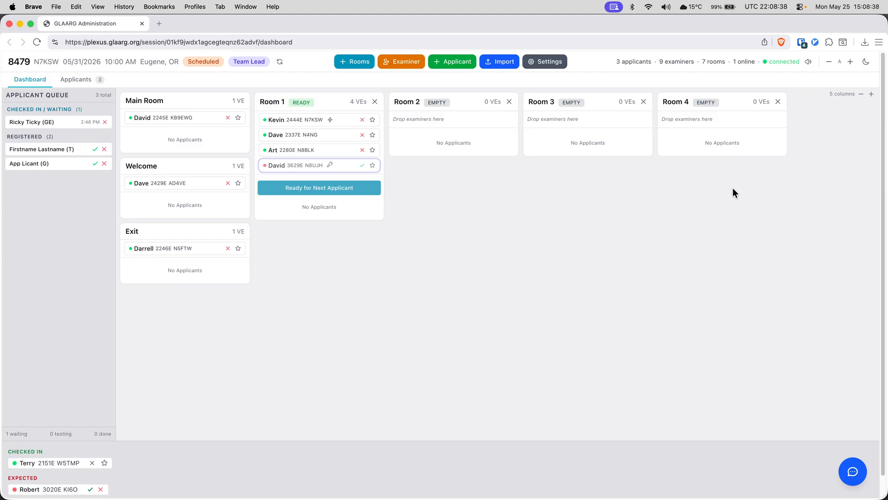
# Step: Zoom the browser page in twice, then scroll the rooms board right, down, left and back up
pyautogui.press('super+equal')
pyautogui.press('super+equal')
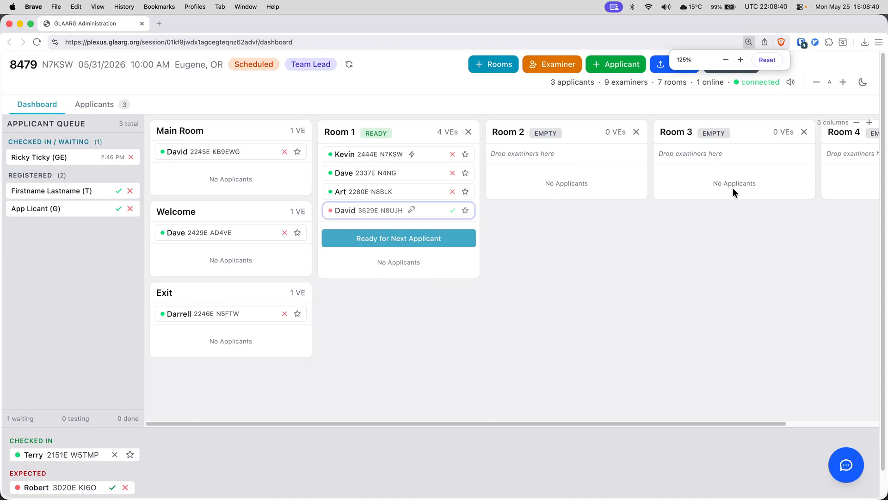
pyautogui.press('super+equal')
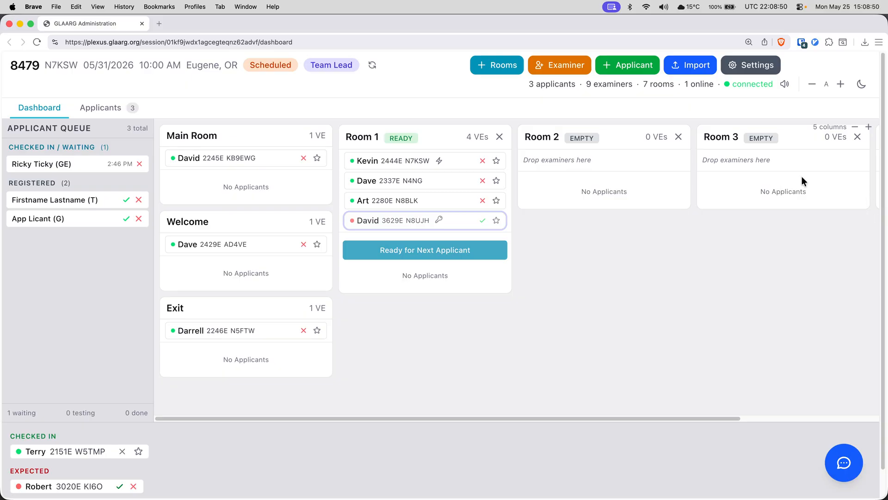
pyautogui.hscroll(5, 801, 180)
pyautogui.scroll(-1, 801, 176)
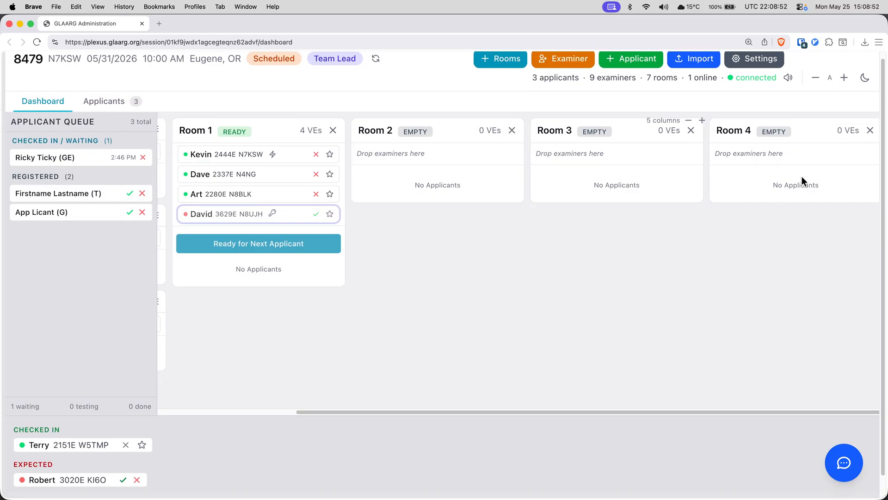
pyautogui.hscroll(-5, 630, 176)
pyautogui.scroll(1, 630, 176)
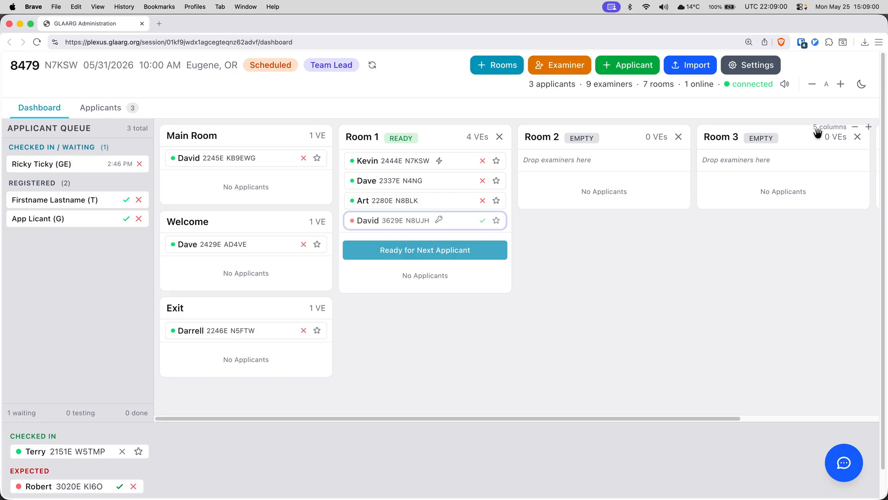
# Step: Reduce the rooms board from 5 to 3 columns, and toggle dark mode on and back off
pyautogui.click(856, 128)
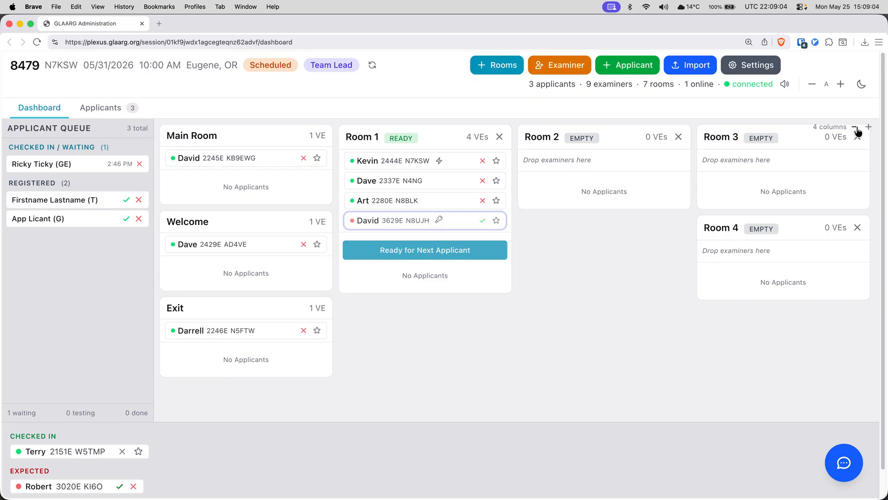
pyautogui.click(855, 128)
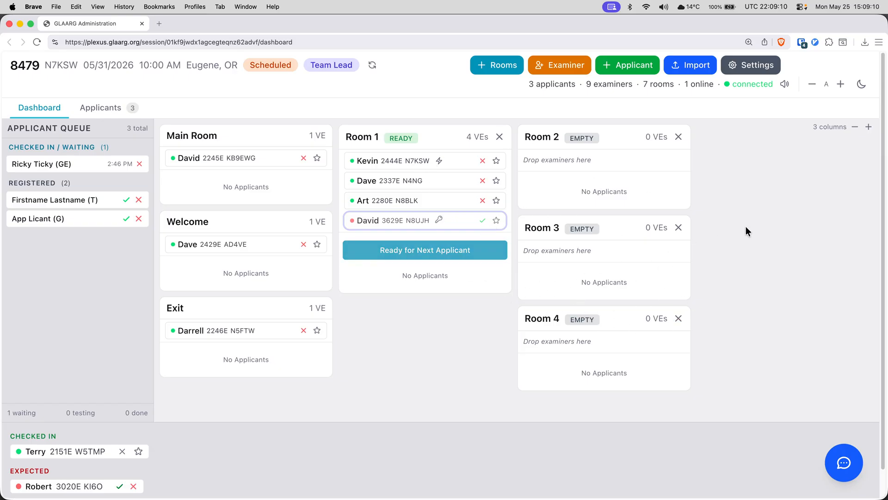
pyautogui.click(860, 84)
pyautogui.click(859, 86)
# Step: Drag Room 2 below Room 1, shuffle Room 4 between columns, and return Room 3 above Room 4
pyautogui.moveTo(616, 138)
pyautogui.mouseDown()
pyautogui.moveTo(520, 217)
pyautogui.moveTo(459, 322)
pyautogui.moveTo(620, 144)
pyautogui.mouseUp()
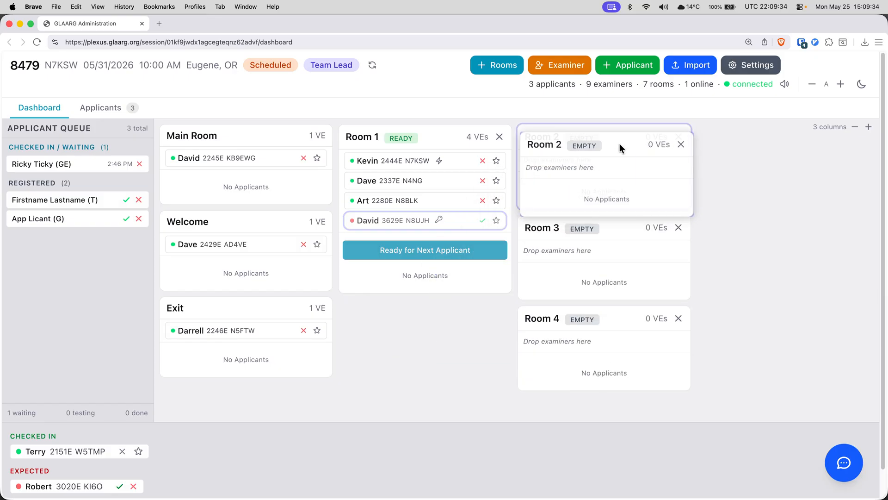
pyautogui.moveTo(619, 319); pyautogui.dragTo(462, 166)
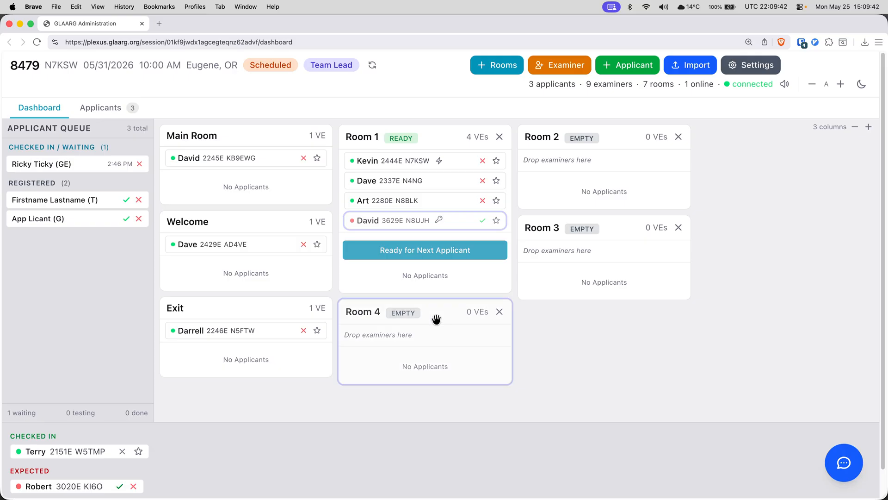
pyautogui.moveTo(436, 317); pyautogui.dragTo(498, 341)
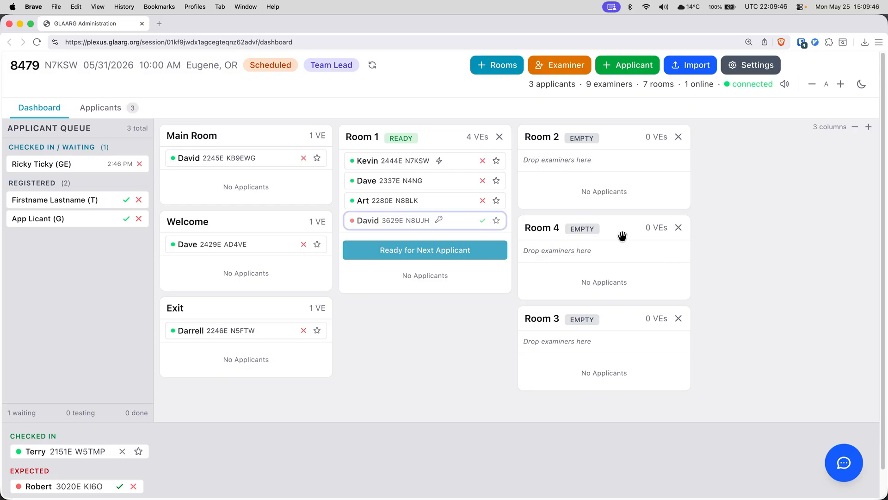
pyautogui.moveTo(622, 234); pyautogui.dragTo(648, 385)
pyautogui.moveTo(622, 315); pyautogui.dragTo(612, 244)
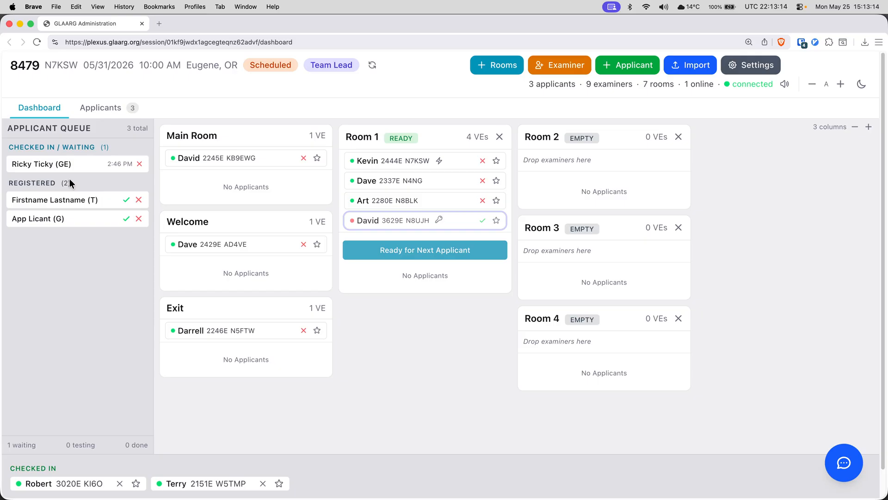
# Step: Copy the waiting and Firstname Lastname (T) applicants' names, then check in the (T) applicant
pyautogui.click(37, 165)
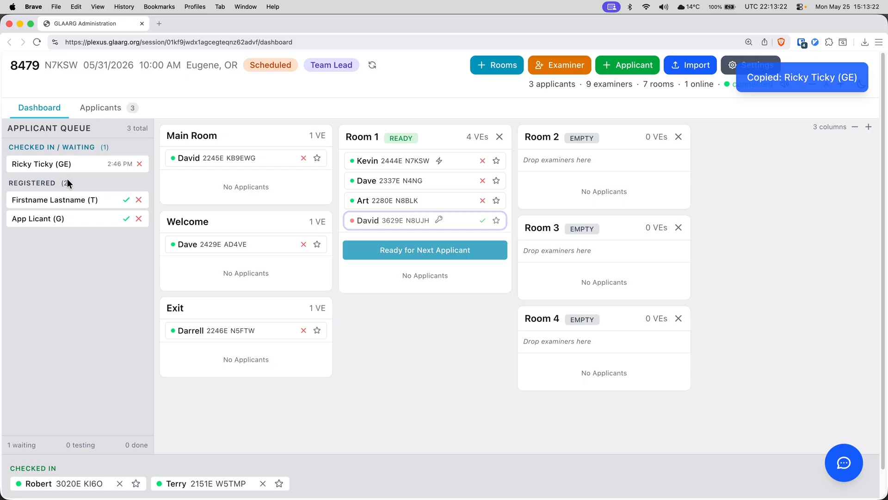
pyautogui.click(48, 165)
pyautogui.click(69, 200)
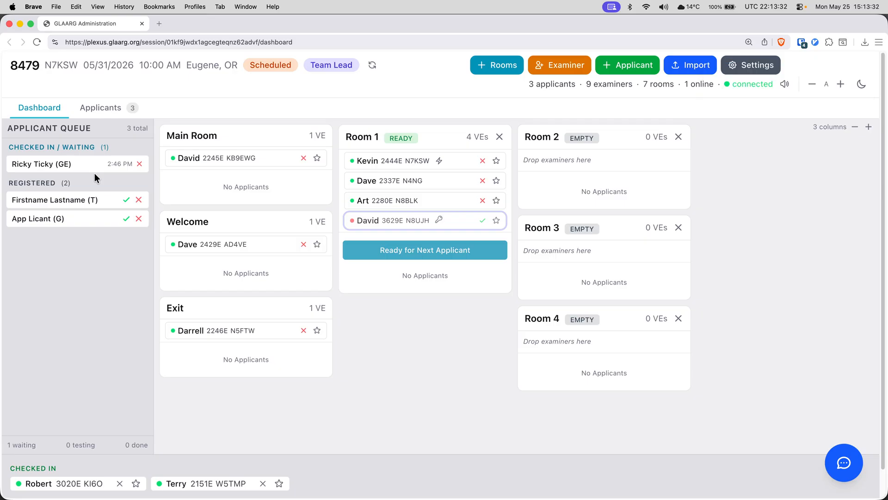
pyautogui.click(125, 203)
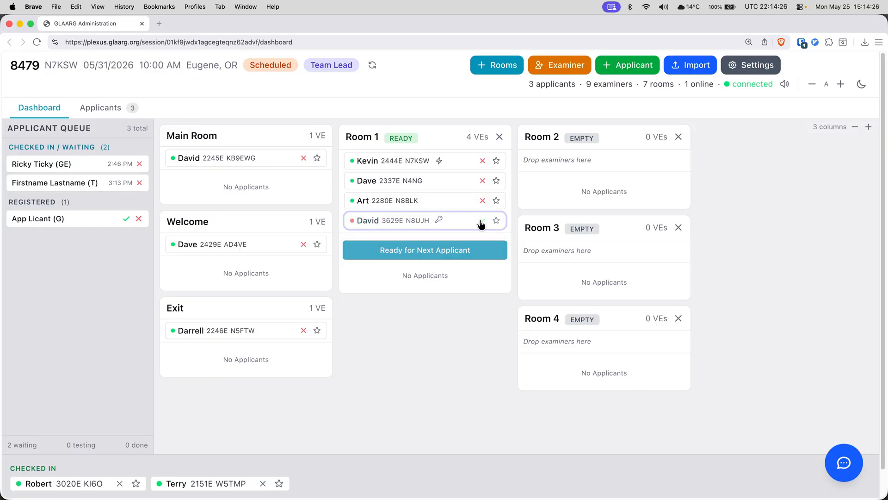
pyautogui.moveTo(478, 224); pyautogui.dragTo(439, 219)
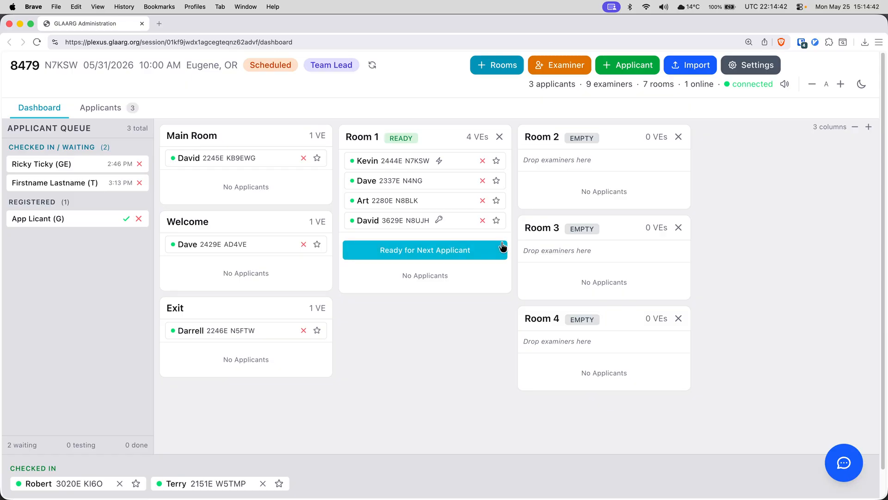
# Step: Mark Room 1 ready for the next applicant and dismiss the 'Room 1 ready' toast
pyautogui.click(433, 251)
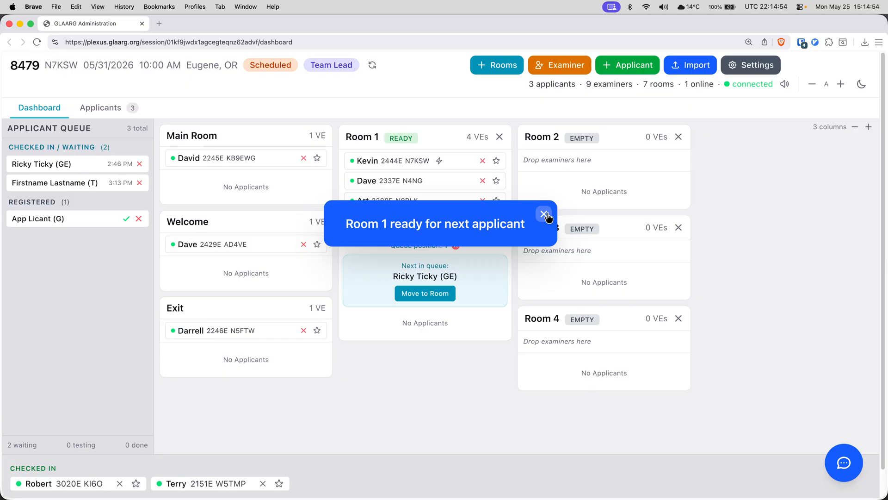
pyautogui.click(544, 214)
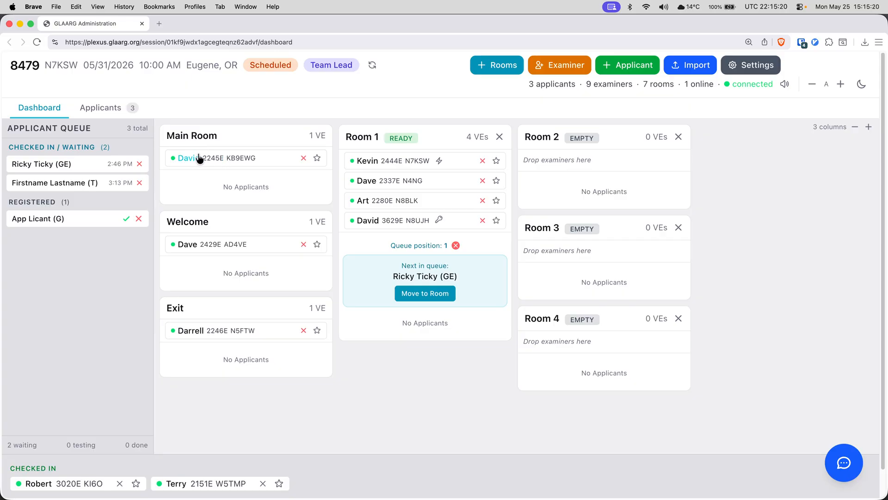
# Step: Move the queued GE applicant into Room 1 and record a Pass on the General exam
pyautogui.click(404, 295)
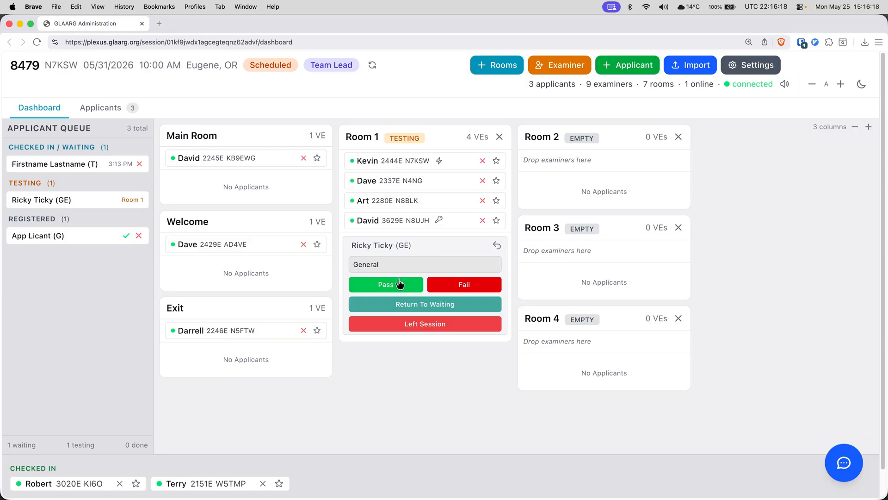
pyautogui.click(374, 282)
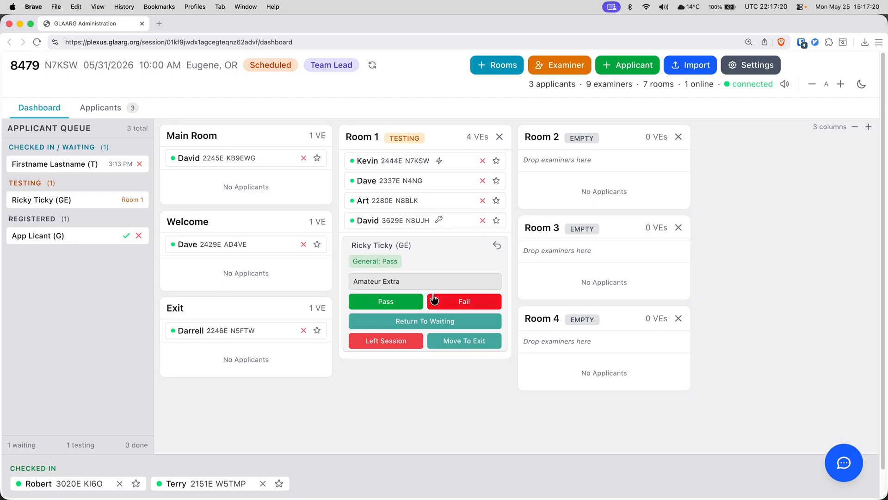
# Step: Record Amateur Extra as Pass, remove that record after one cancelled attempt, then record Pass again
pyautogui.click(382, 303)
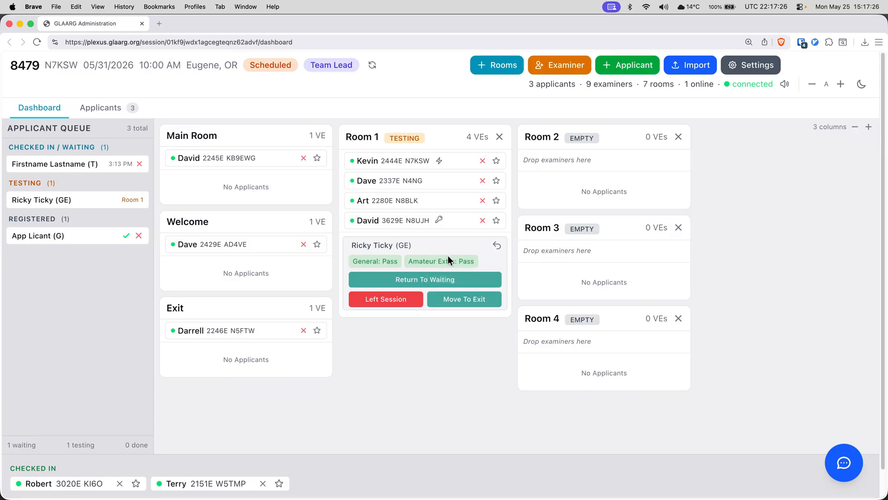
pyautogui.click(449, 261)
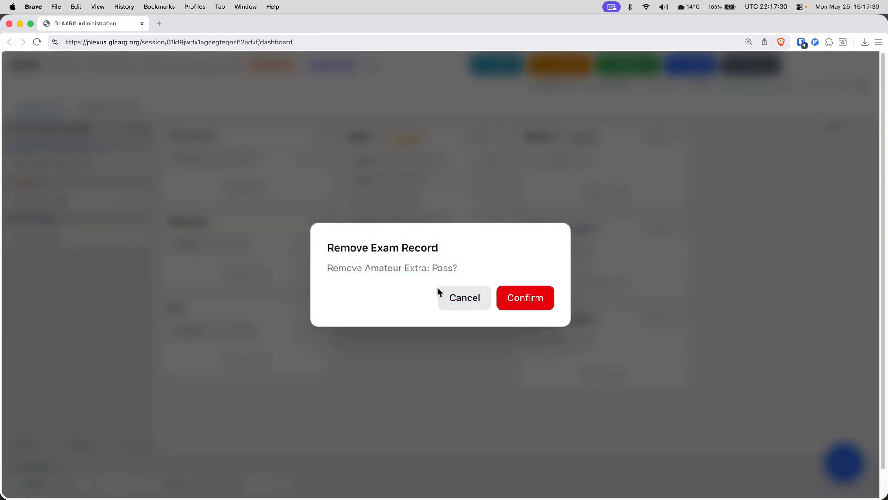
pyautogui.click(465, 298)
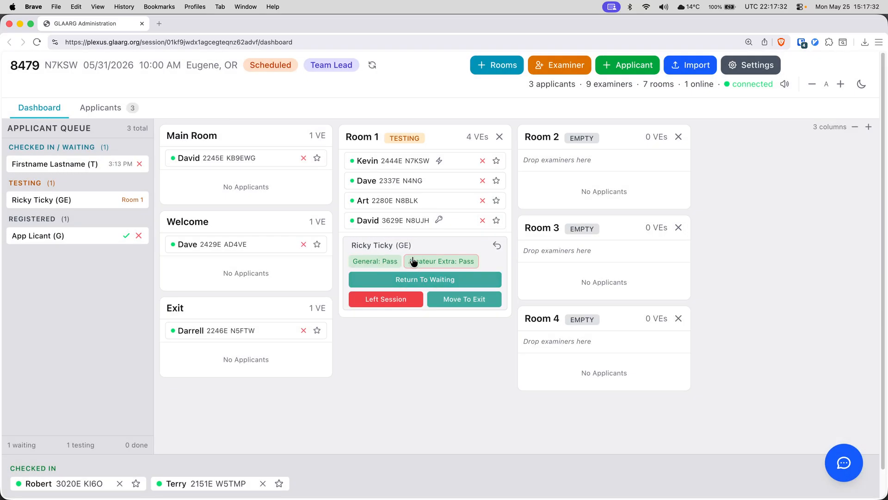
pyautogui.click(417, 262)
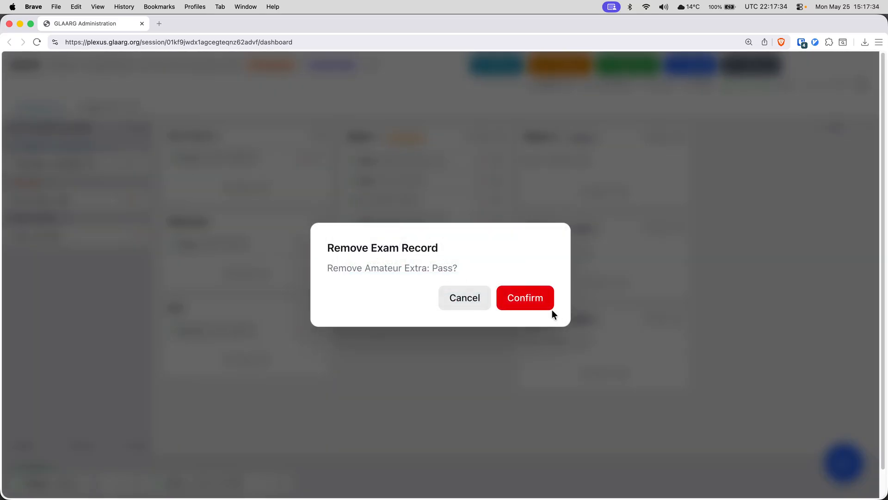
pyautogui.click(515, 298)
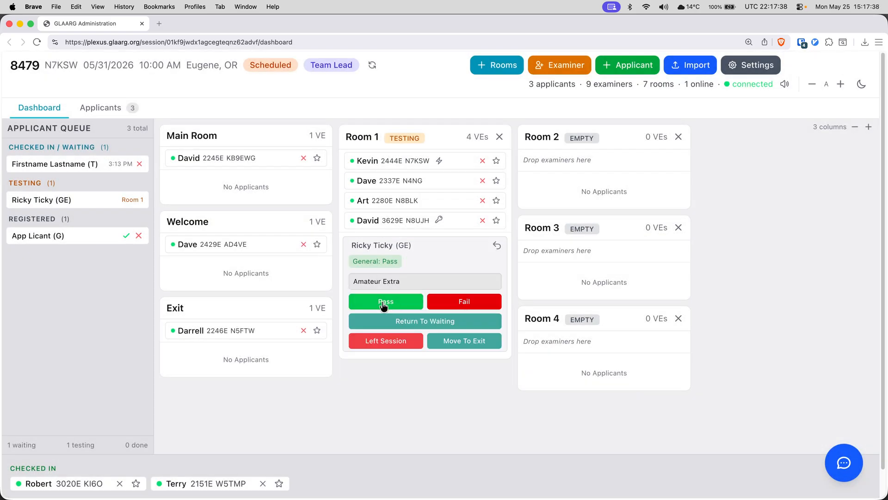
pyautogui.click(368, 308)
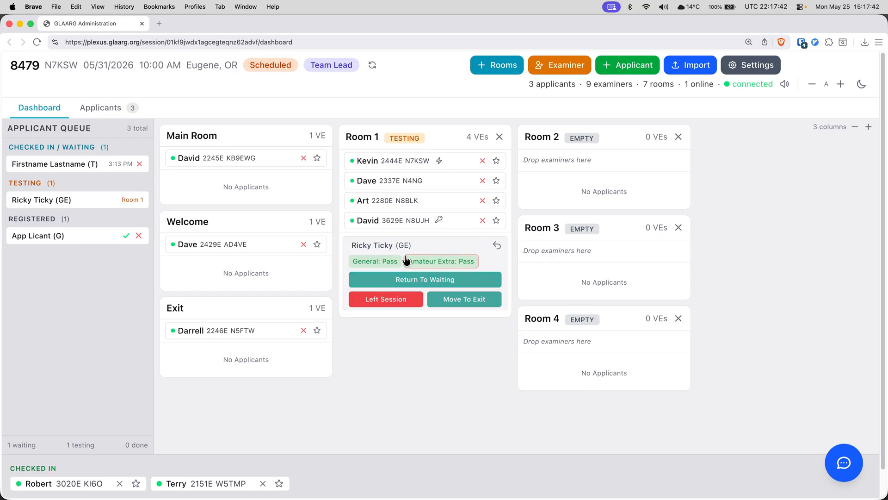
# Step: Send the GE applicant to the Exit room and mark Room 1 ready for the next applicant
pyautogui.click(449, 305)
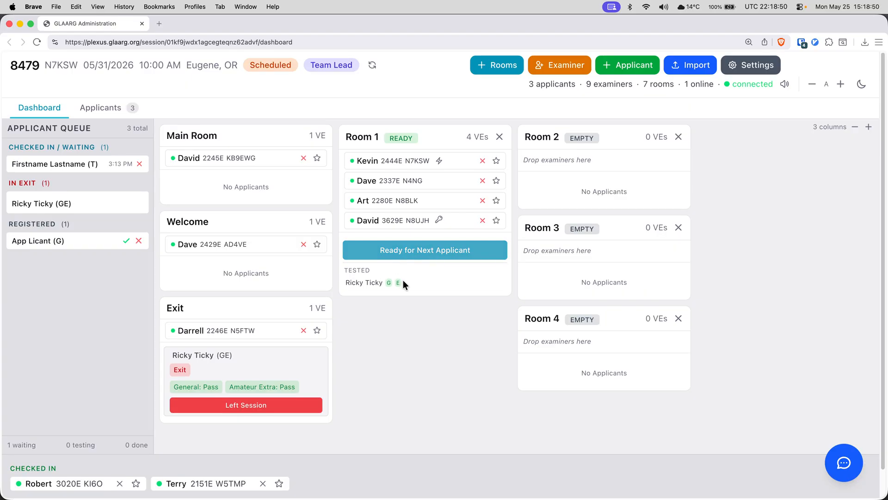
pyautogui.moveTo(404, 280); pyautogui.dragTo(342, 283)
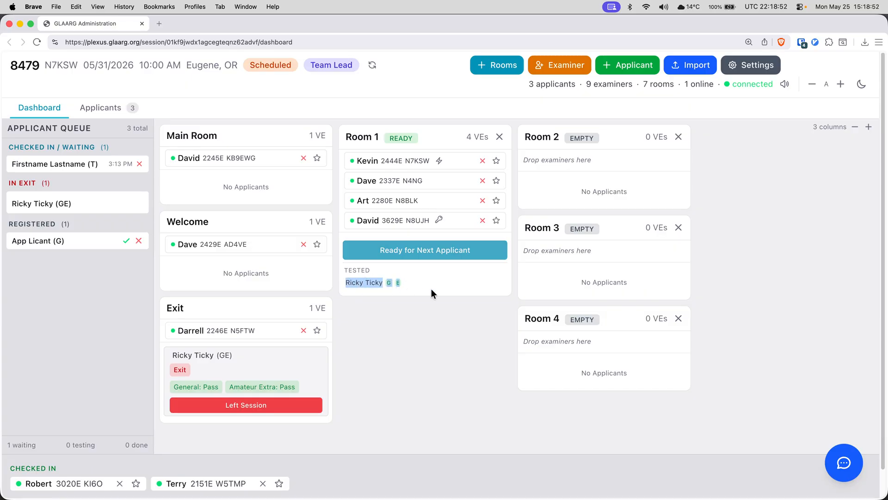
pyautogui.click(419, 287)
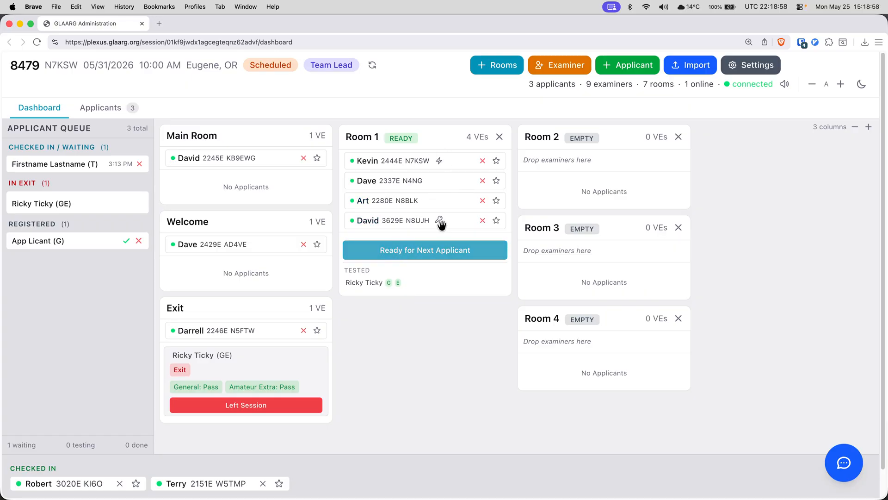
pyautogui.click(433, 249)
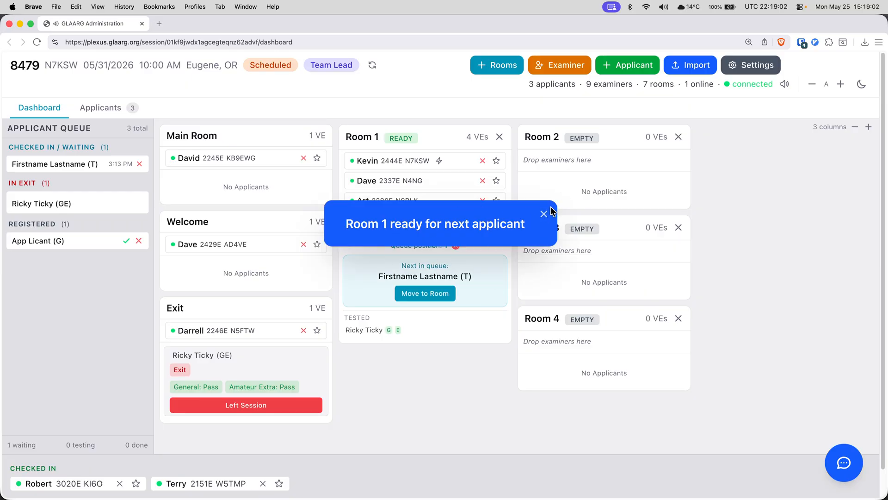
# Step: Dismiss the ready toast, move the T applicant into Room 1, and record Technician as Fail
pyautogui.click(544, 213)
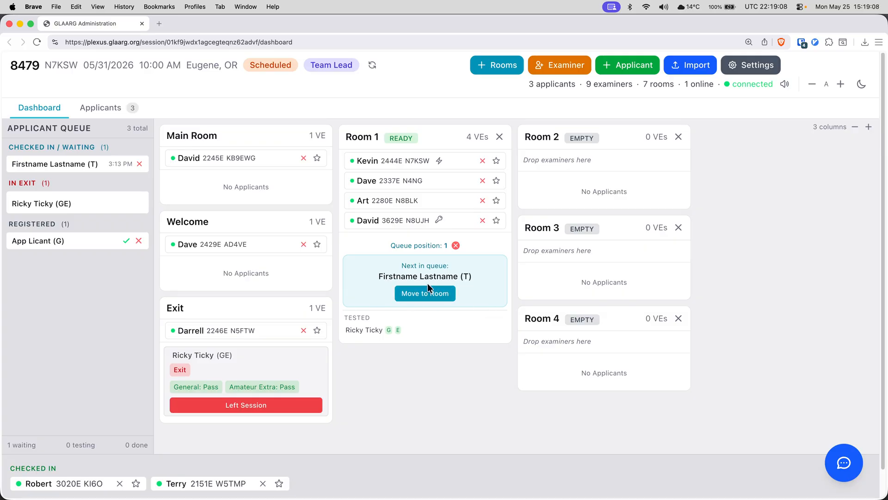
pyautogui.click(414, 296)
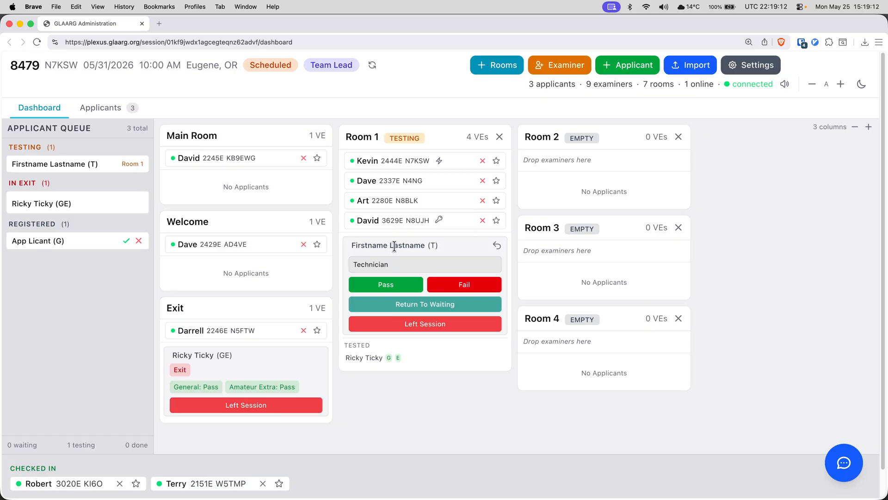
pyautogui.click(455, 288)
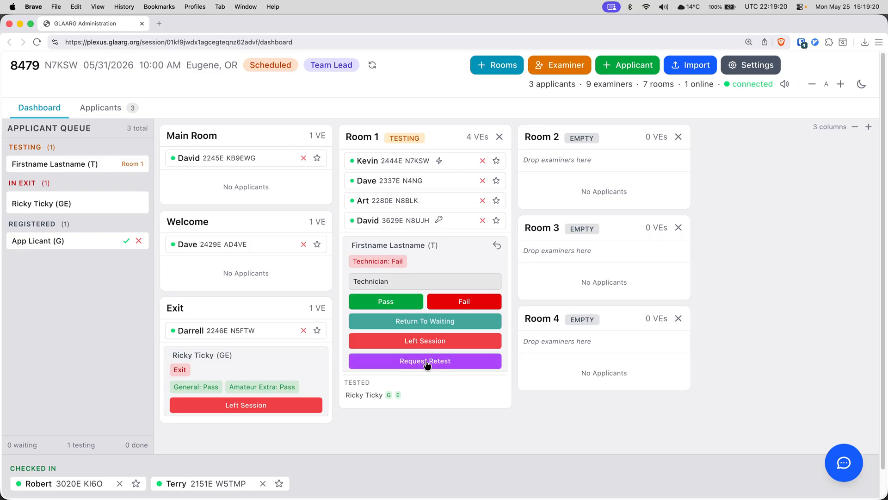
# Step: Request a retest for the Room 1 Technician applicant and try approving it
pyautogui.click(426, 361)
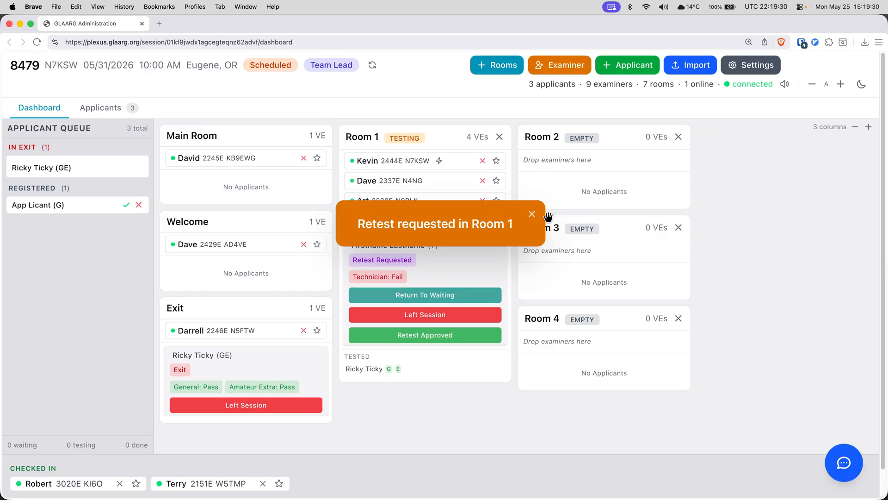
pyautogui.click(526, 213)
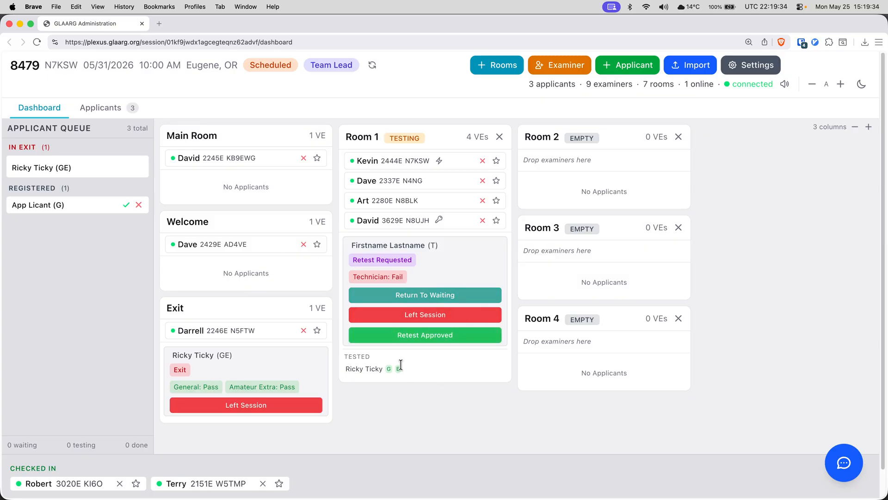
pyautogui.click(422, 341)
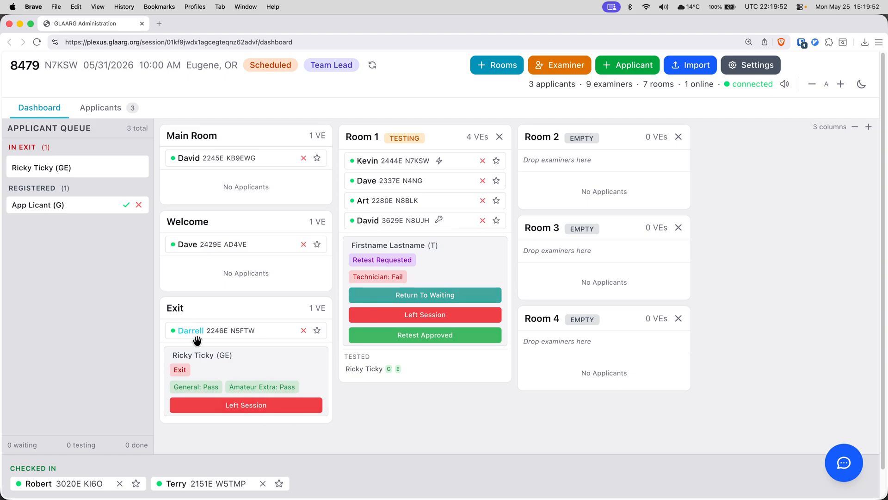
# Step: Confirm the General/Amateur Extra applicant left, then return them to the waiting queue
pyautogui.click(236, 405)
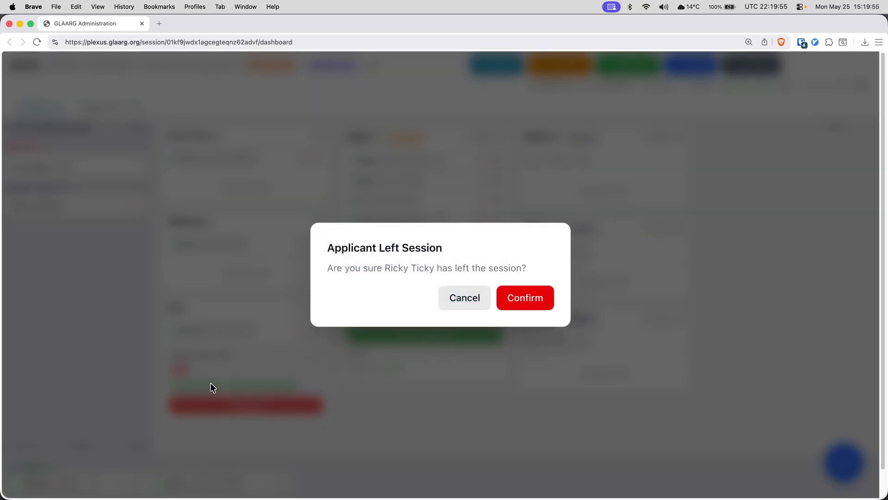
pyautogui.click(531, 300)
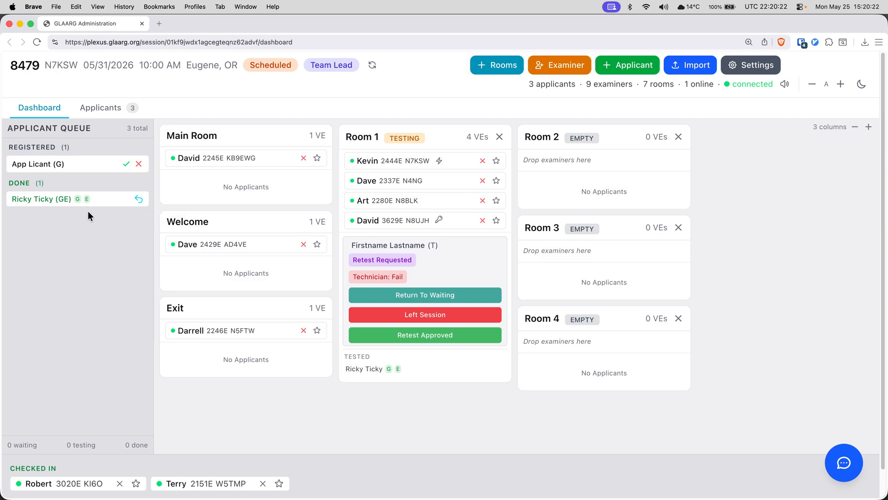
pyautogui.click(139, 200)
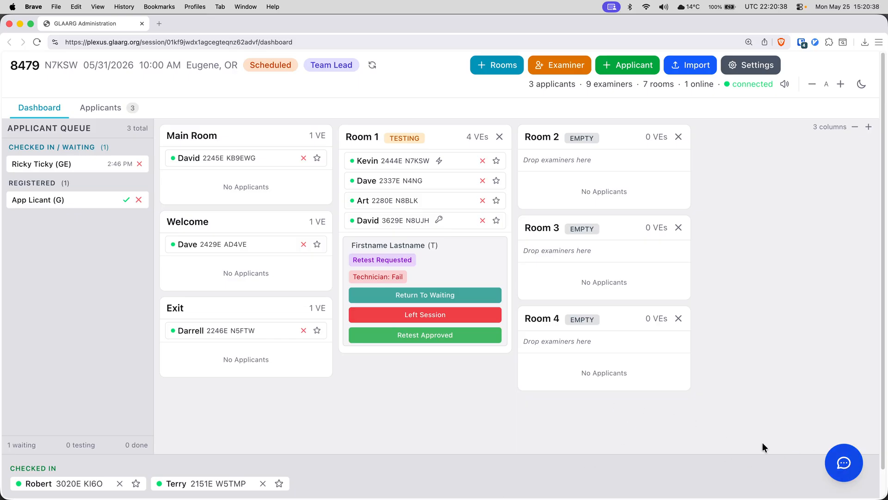
# Step: Open the Room 1 chat channel and clear the suggested message so nothing is sent
pyautogui.click(849, 464)
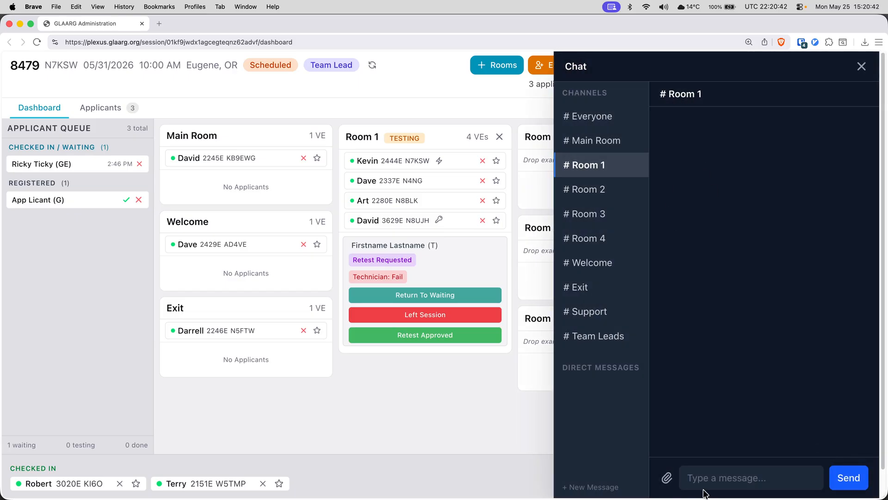
pyautogui.click(710, 475)
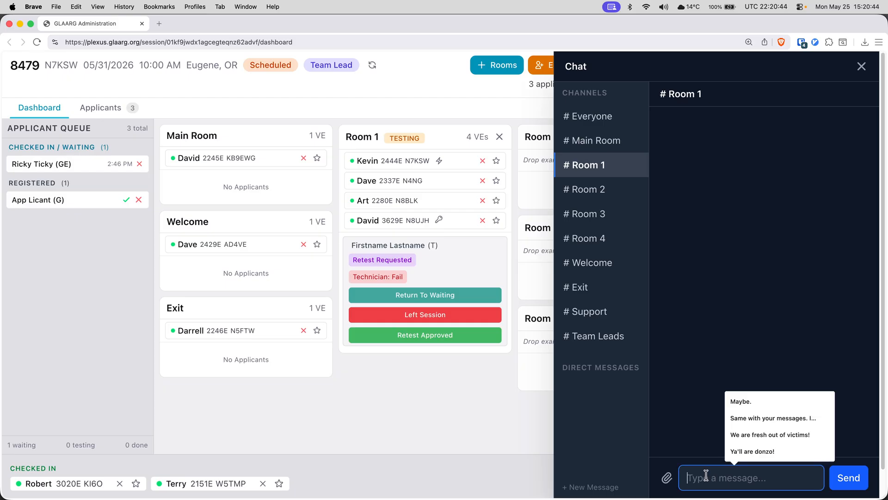
pyautogui.click(732, 421)
pyautogui.press('super+a')
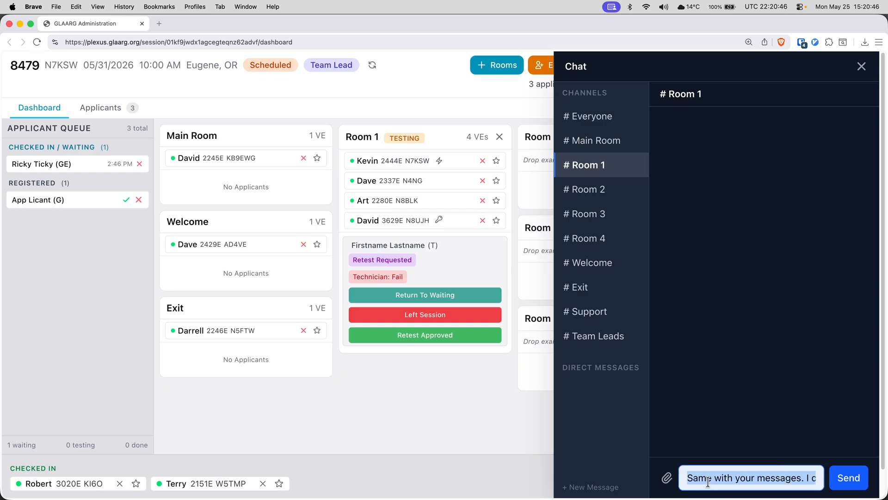
pyautogui.press('BackSpace')
pyautogui.click(714, 370)
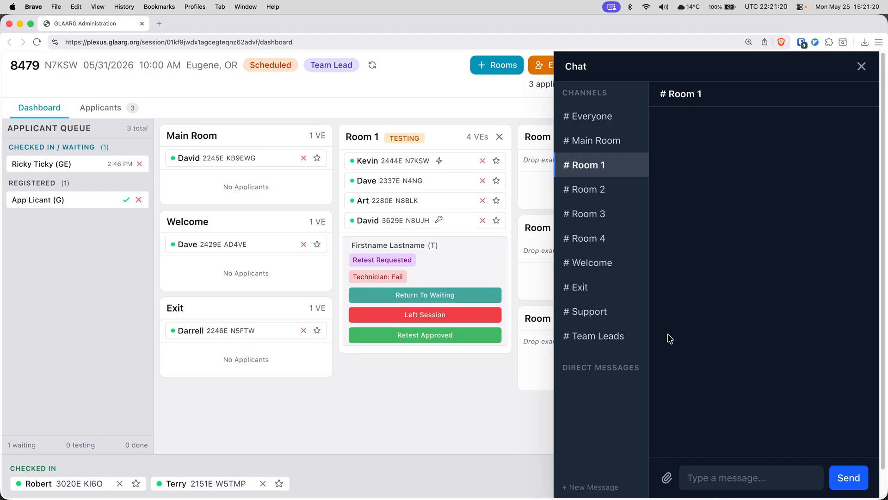
pyautogui.click(601, 117)
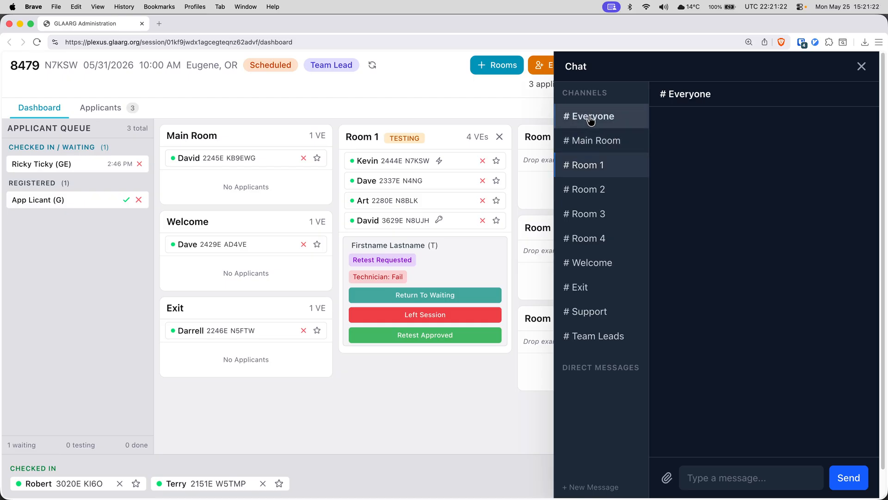
pyautogui.click(626, 165)
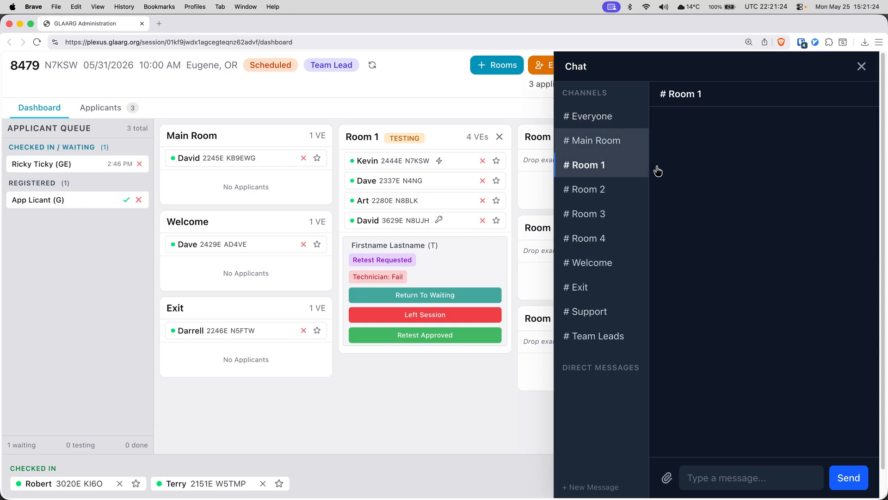
pyautogui.click(616, 117)
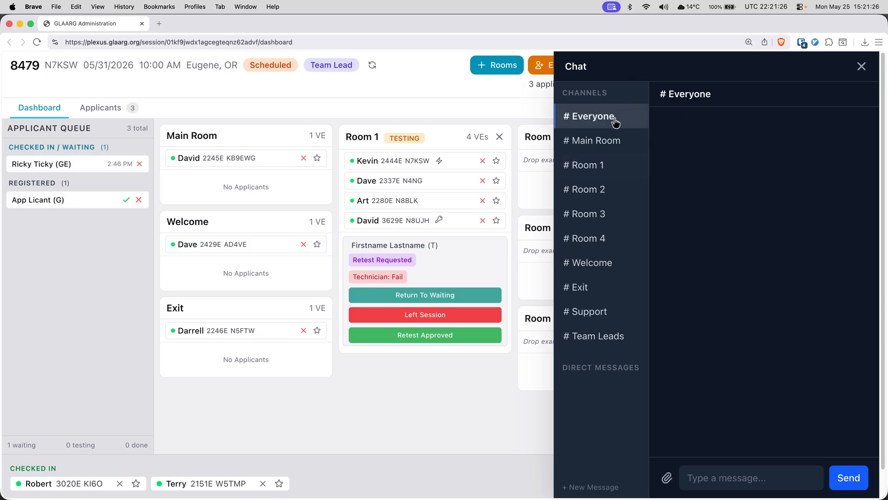
pyautogui.click(633, 148)
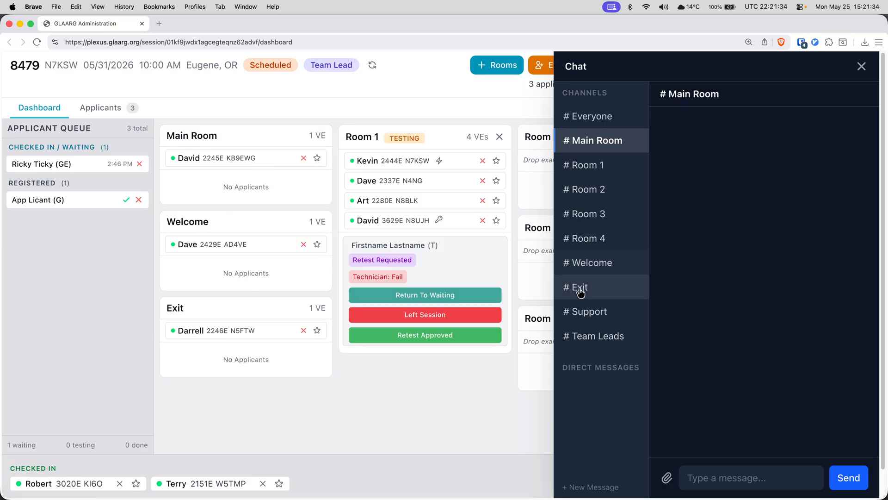
pyautogui.click(606, 318)
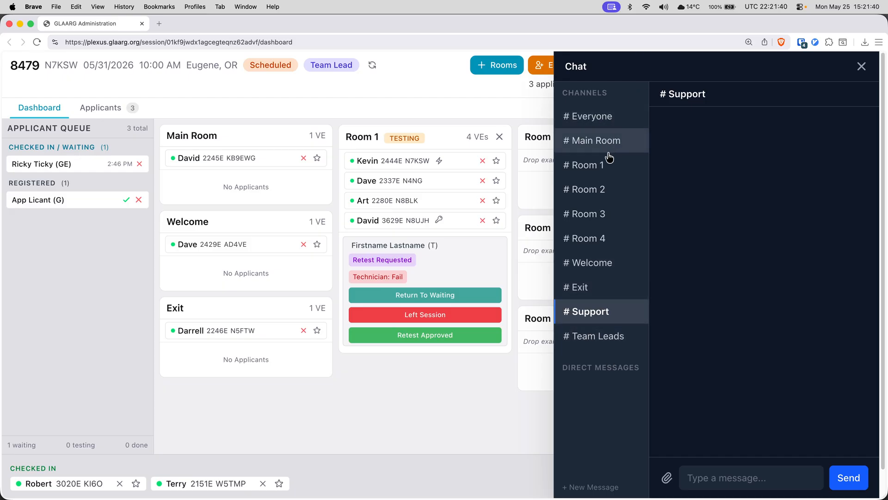
pyautogui.click(604, 175)
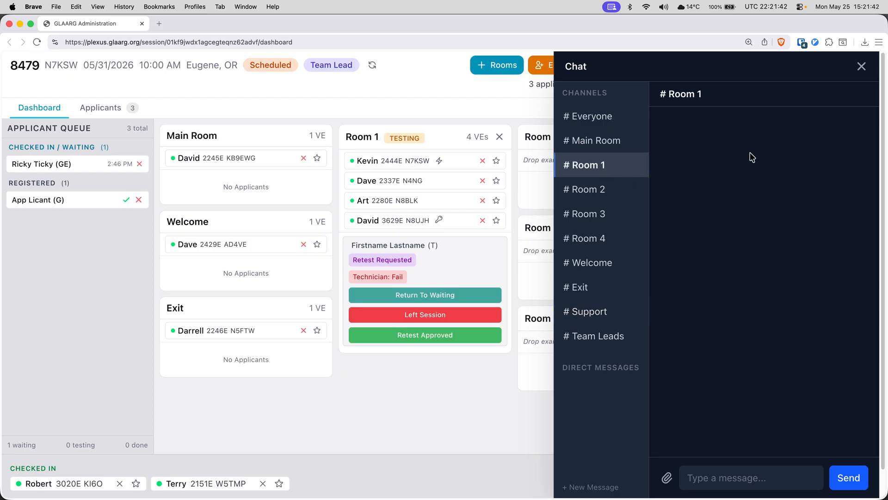
# Step: Close the Chat panel to bring back the full session dashboard
pyautogui.click(862, 69)
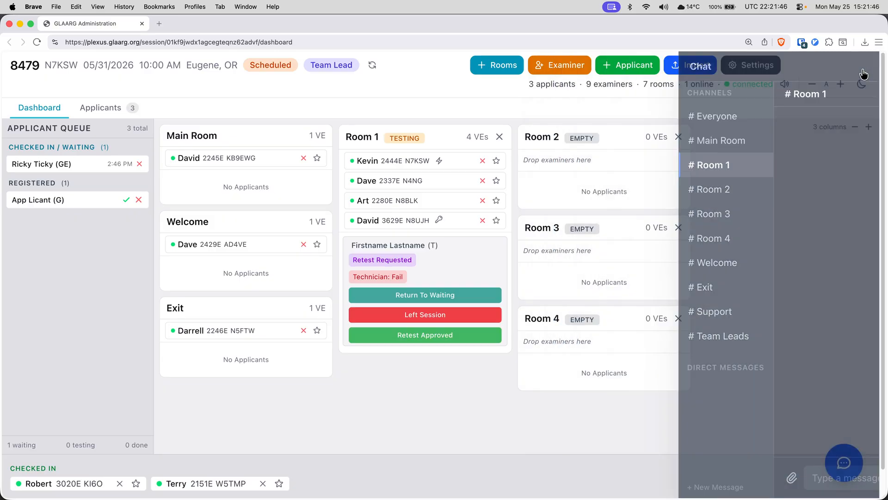